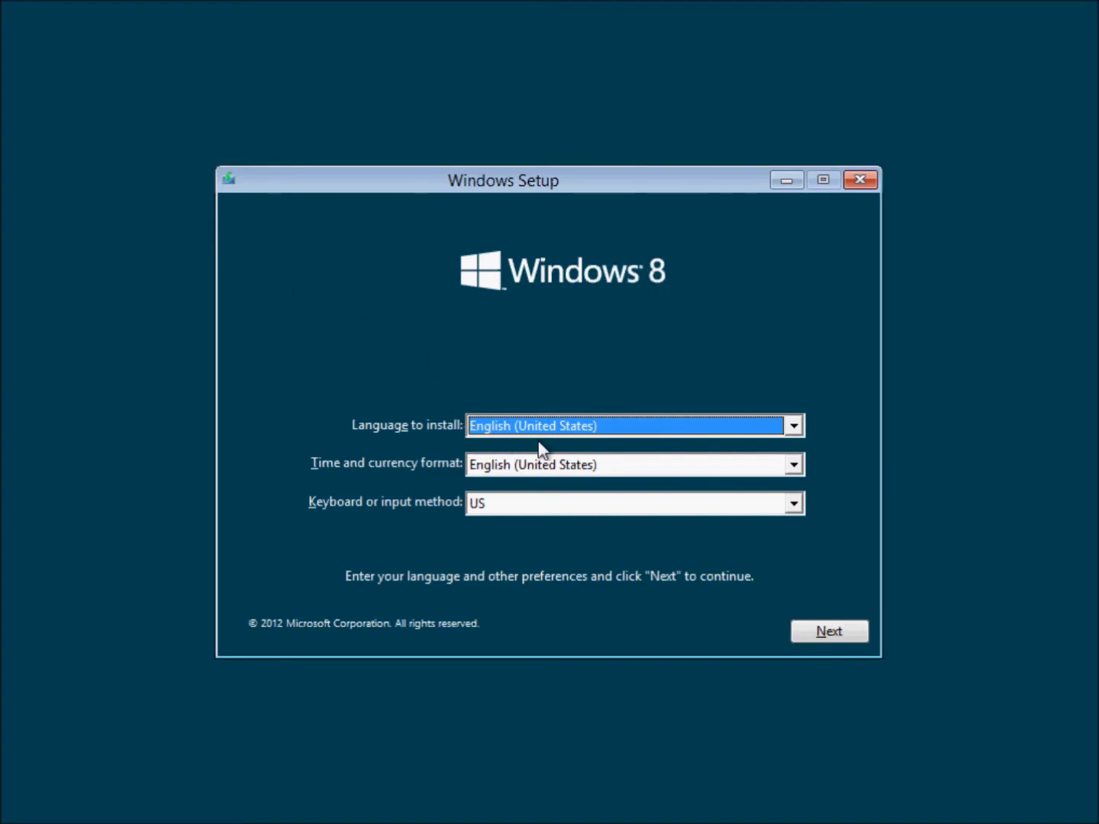
Keep English (United States) language, time format and keyboard defaults and continue to Install now.
left_click(807, 627)
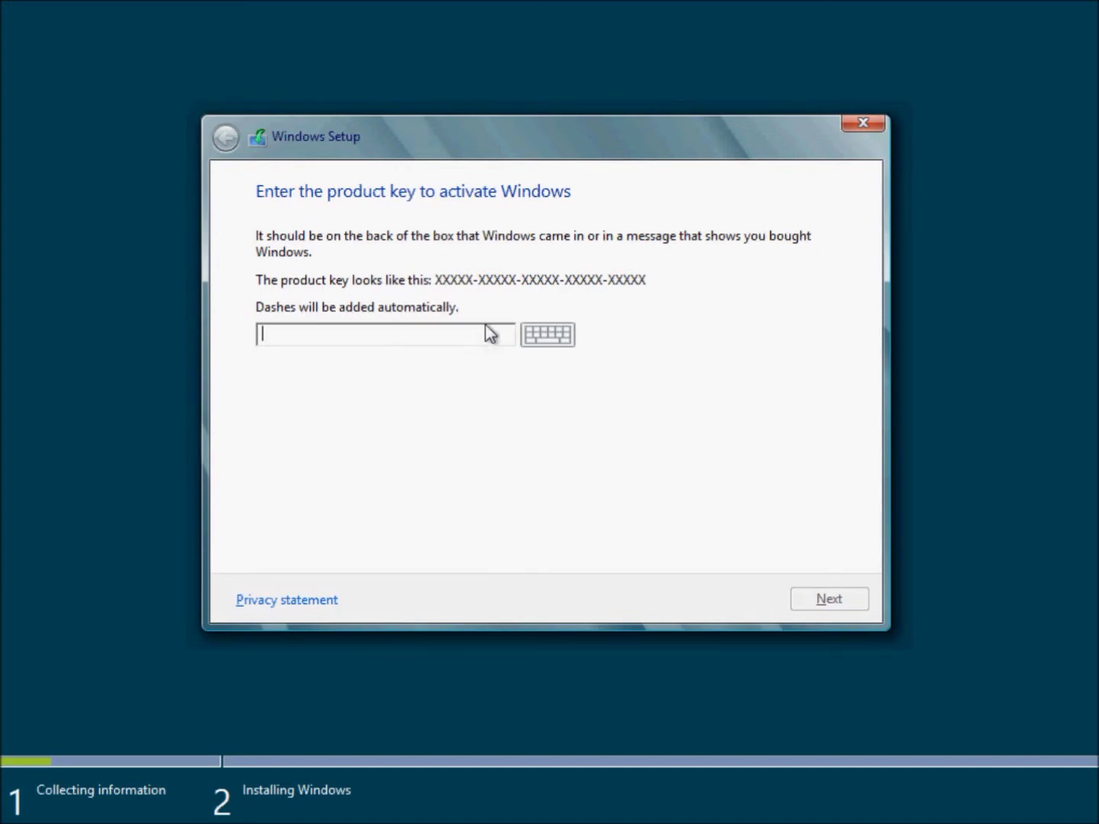
Enter the product key and scroll through the licence terms.
type("TK8TP9JN6P7X7WWRFFTVB7QPF")
left_click(821, 601)
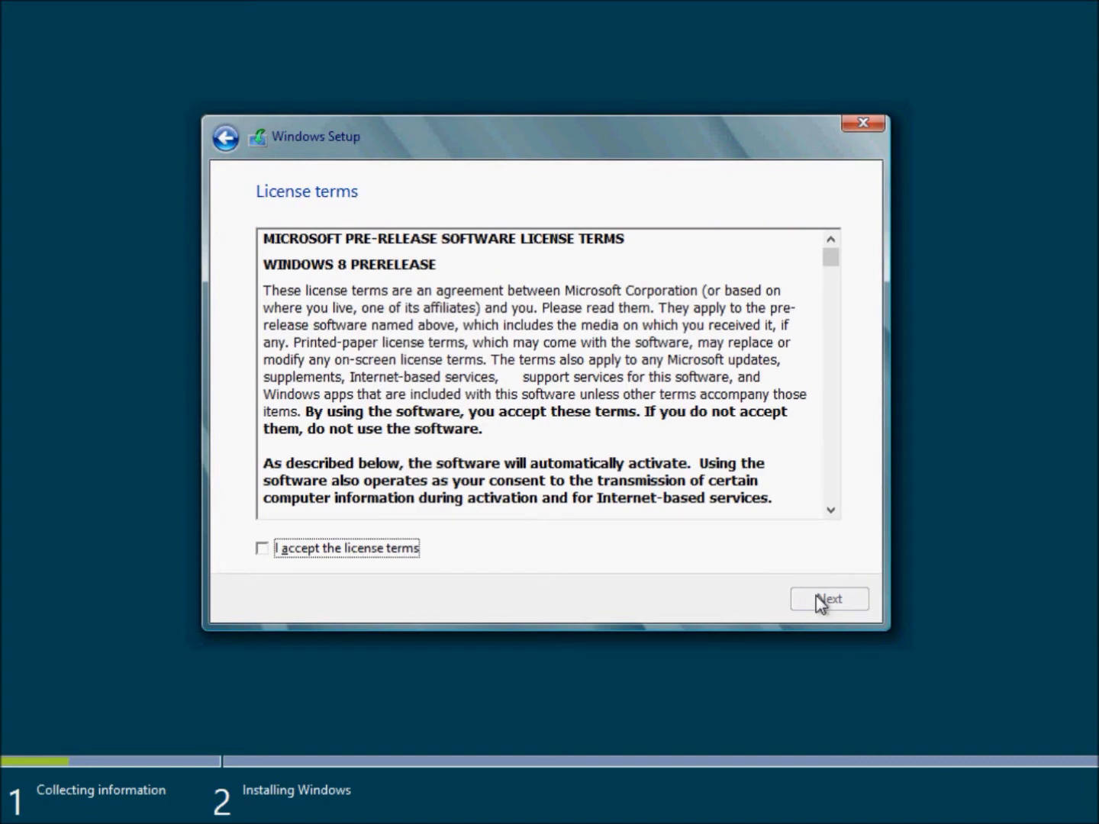
left_click(755, 422)
scroll(705, 385, "down", 10)
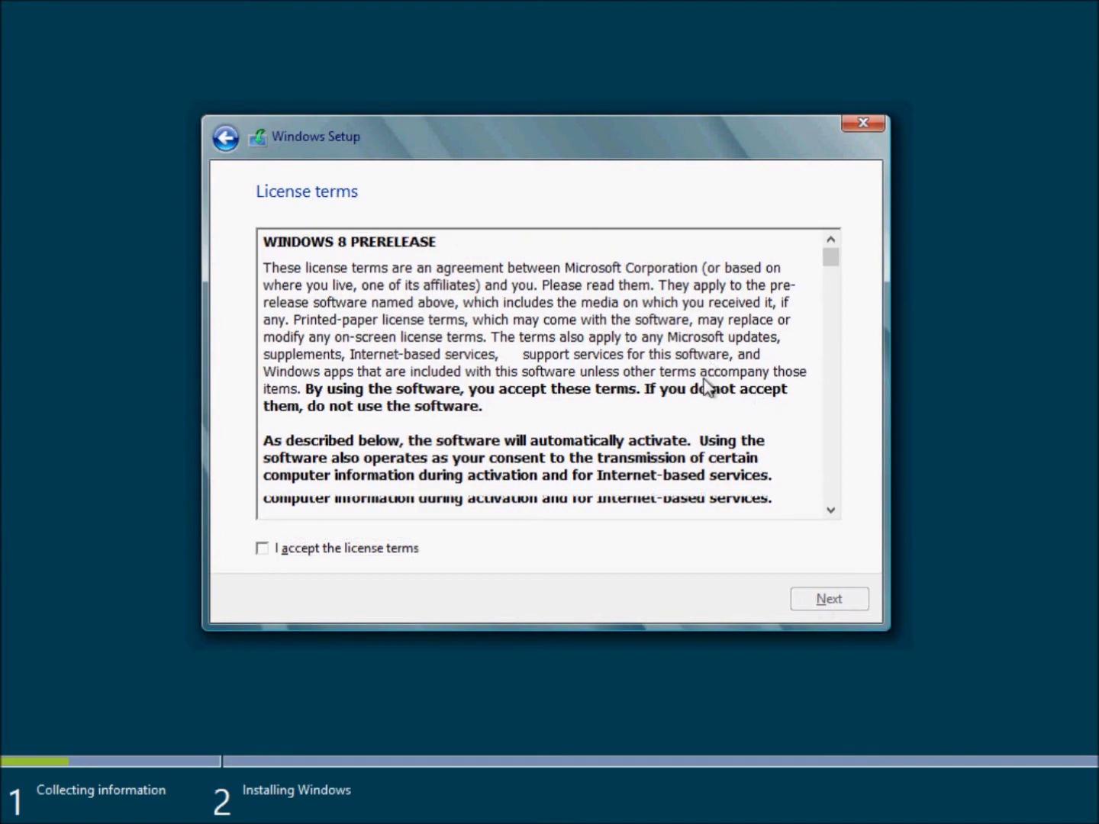
scroll(699, 377, "down", 15)
Accept the licence terms and start a Custom install onto Drive 0's 60 GB unallocated space.
left_click(309, 551)
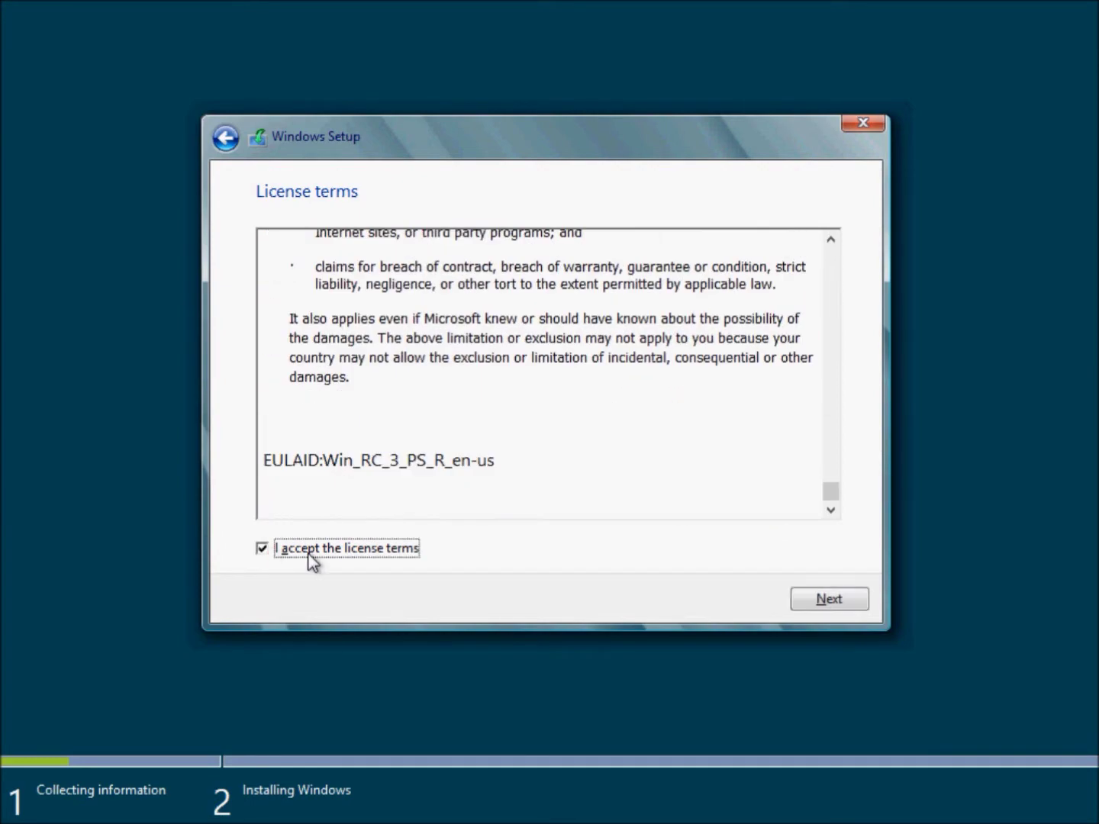
left_click(815, 601)
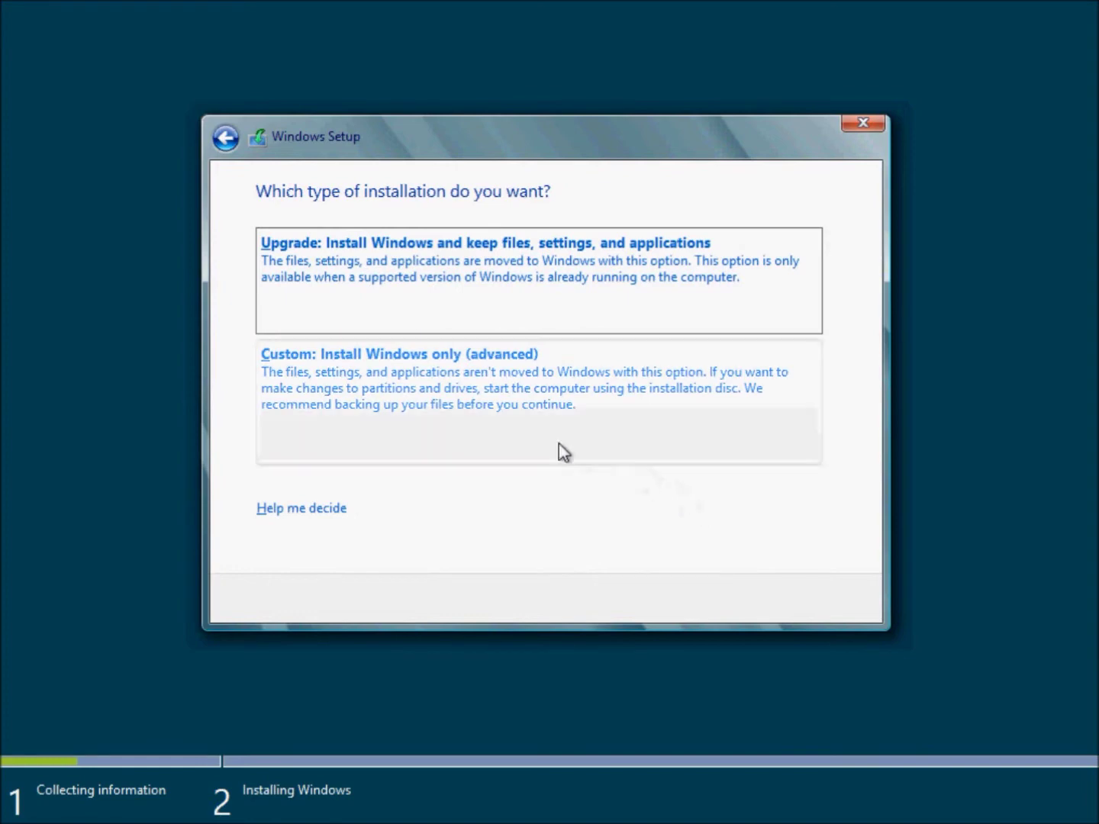
left_click(433, 405)
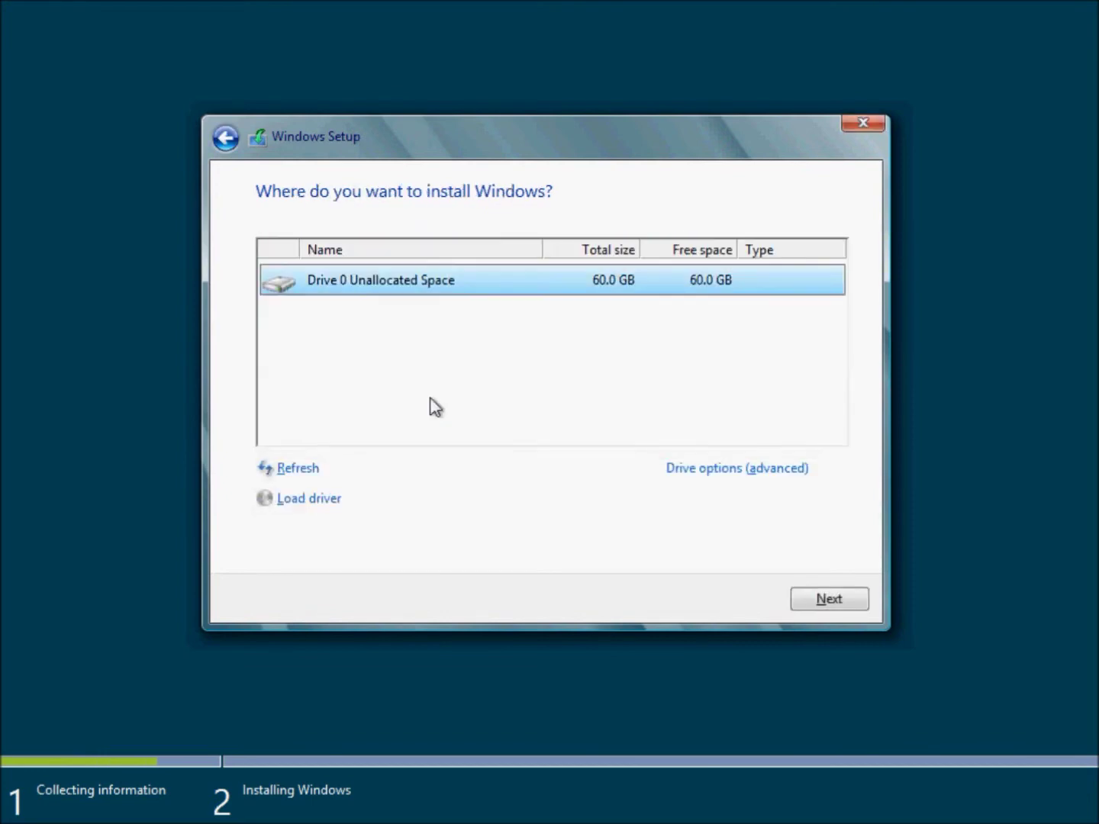
left_click(809, 595)
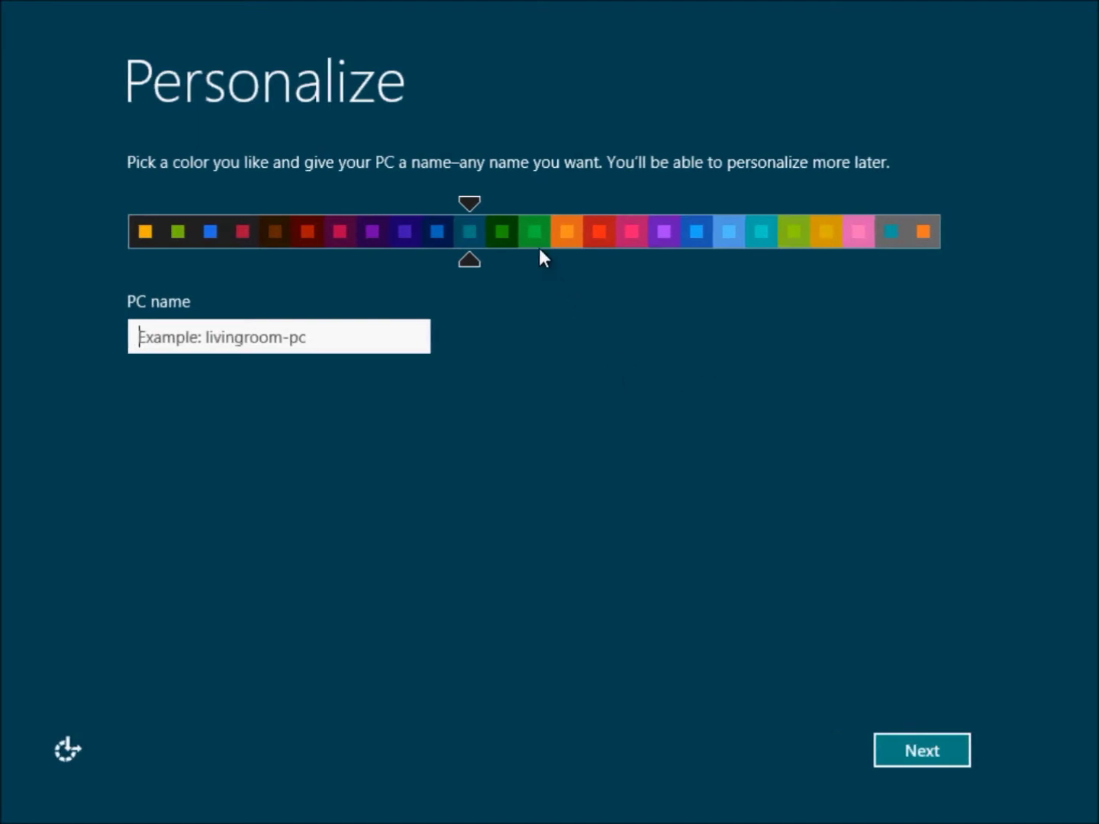
Try pink and lime, choose the dark teal colour scheme, and enter a PC name.
left_click_drag(535, 238, 702, 236)
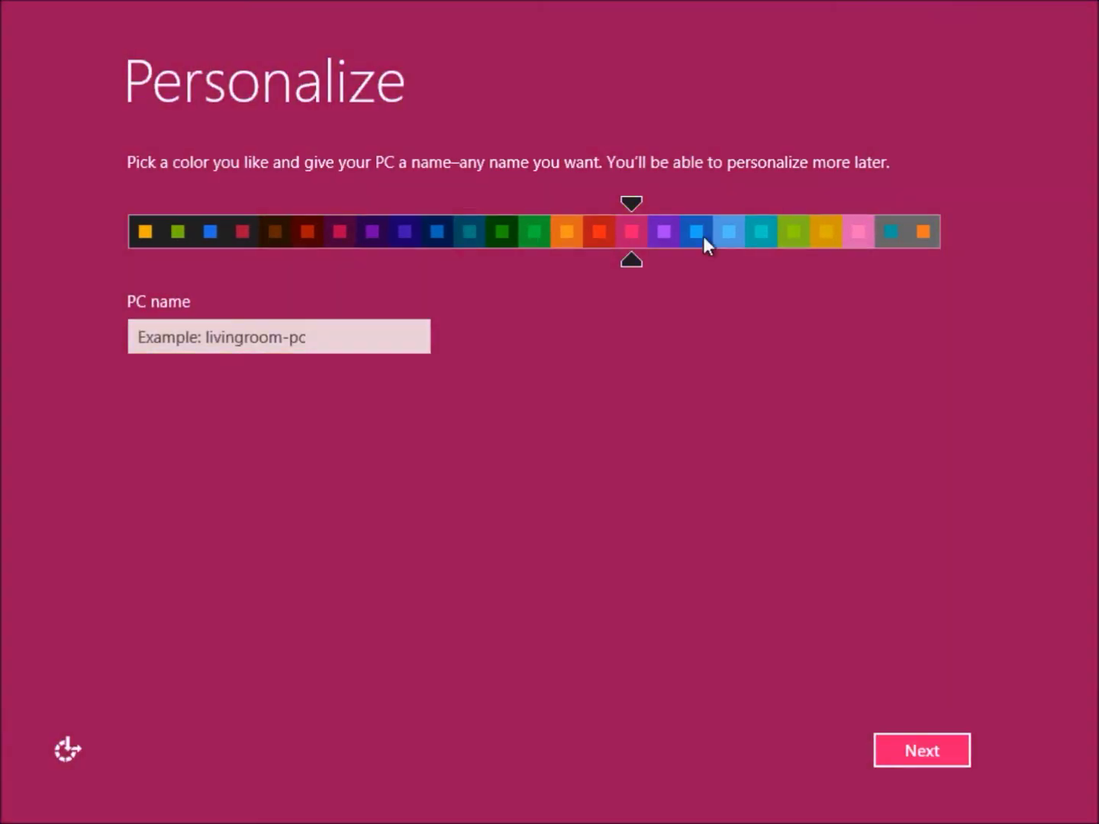
left_click(786, 236)
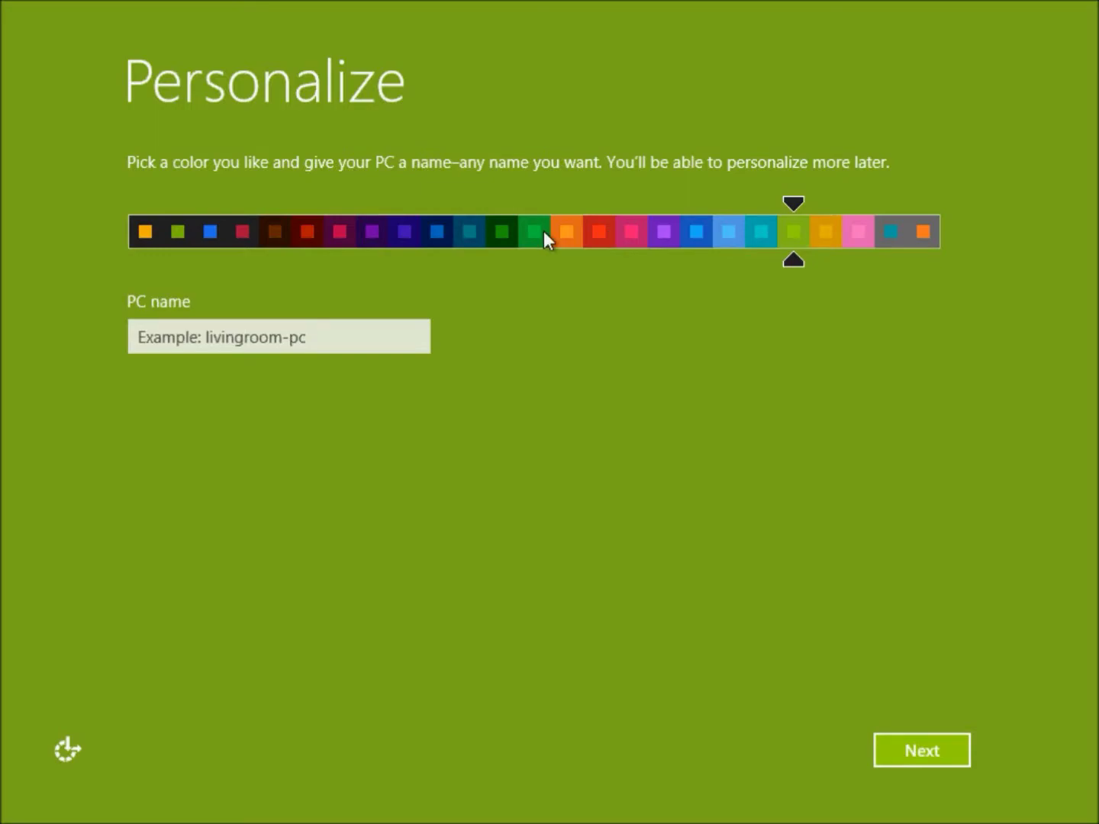
left_click(471, 233)
left_click(331, 333)
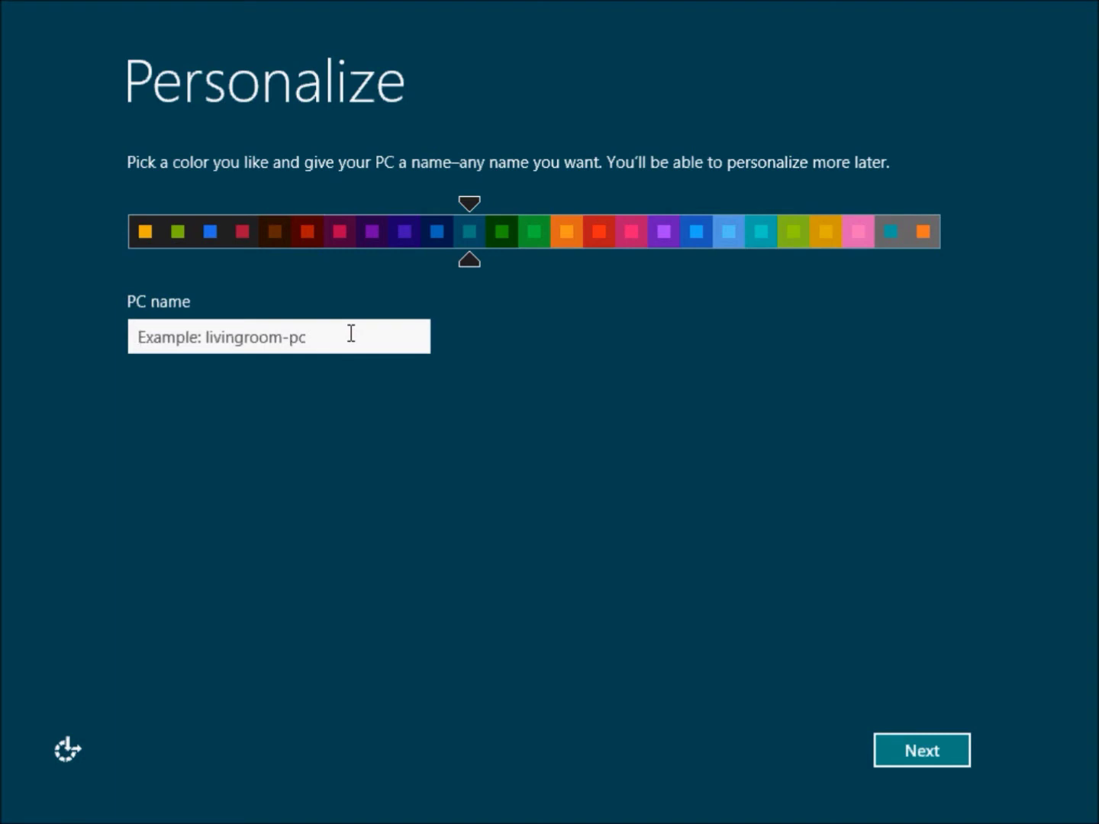
type("Gordun")
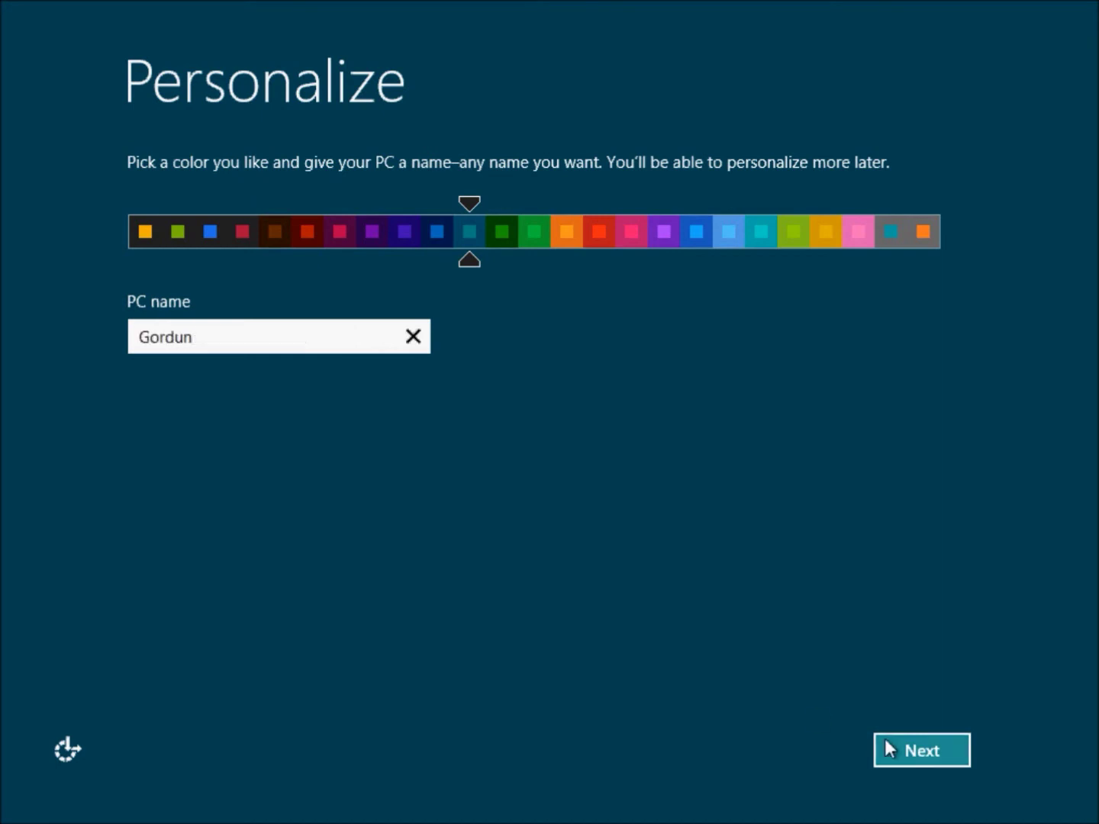
left_click(884, 738)
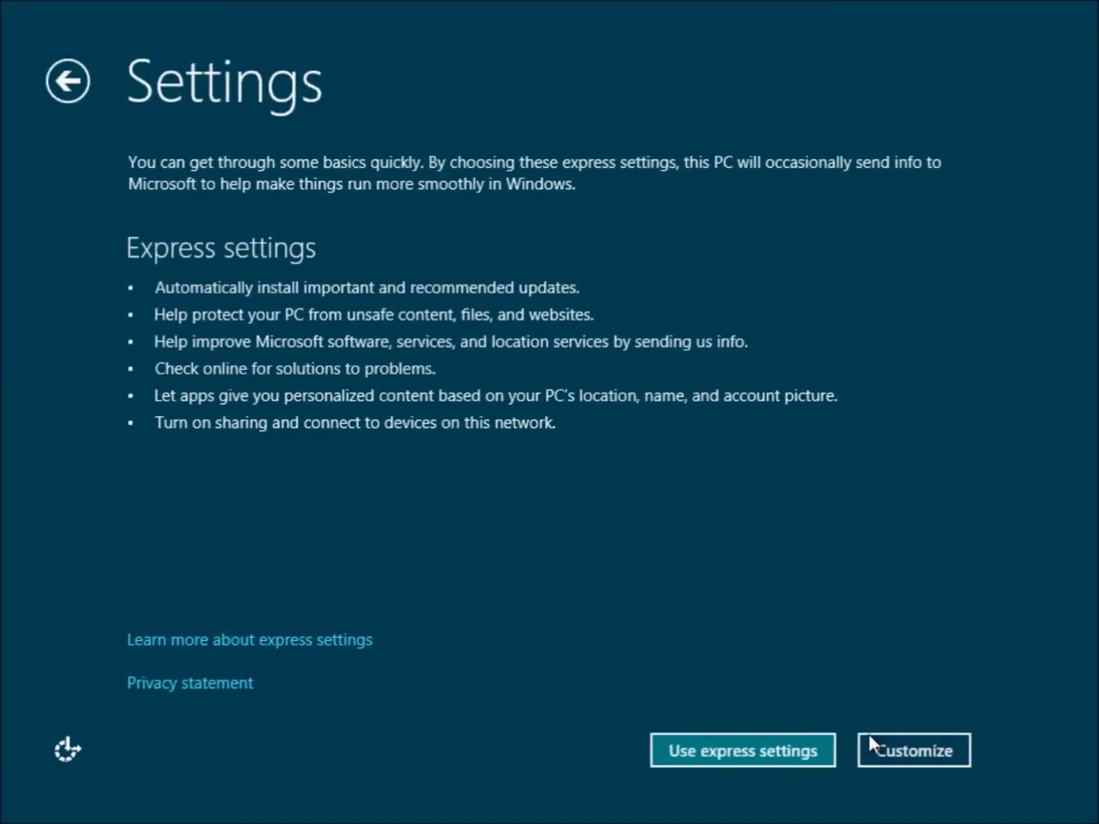
Use express settings and create a local account with a user name and password.
left_click(744, 755)
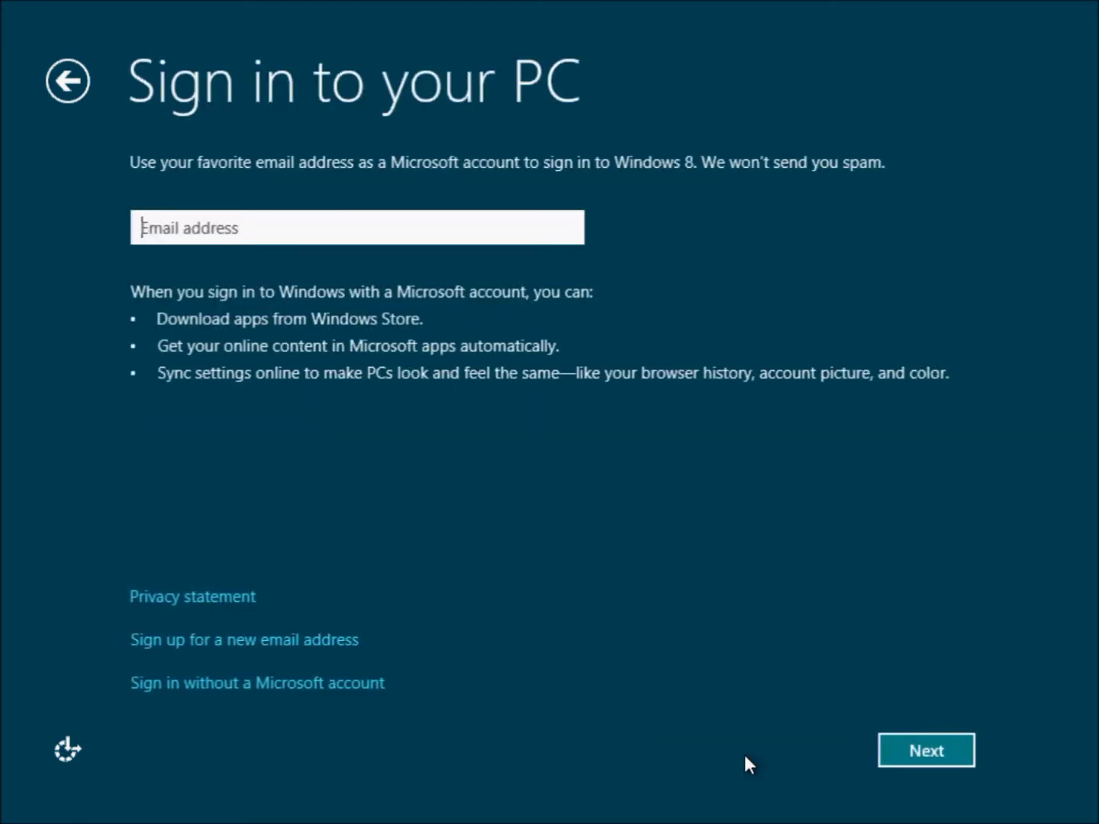
left_click(263, 684)
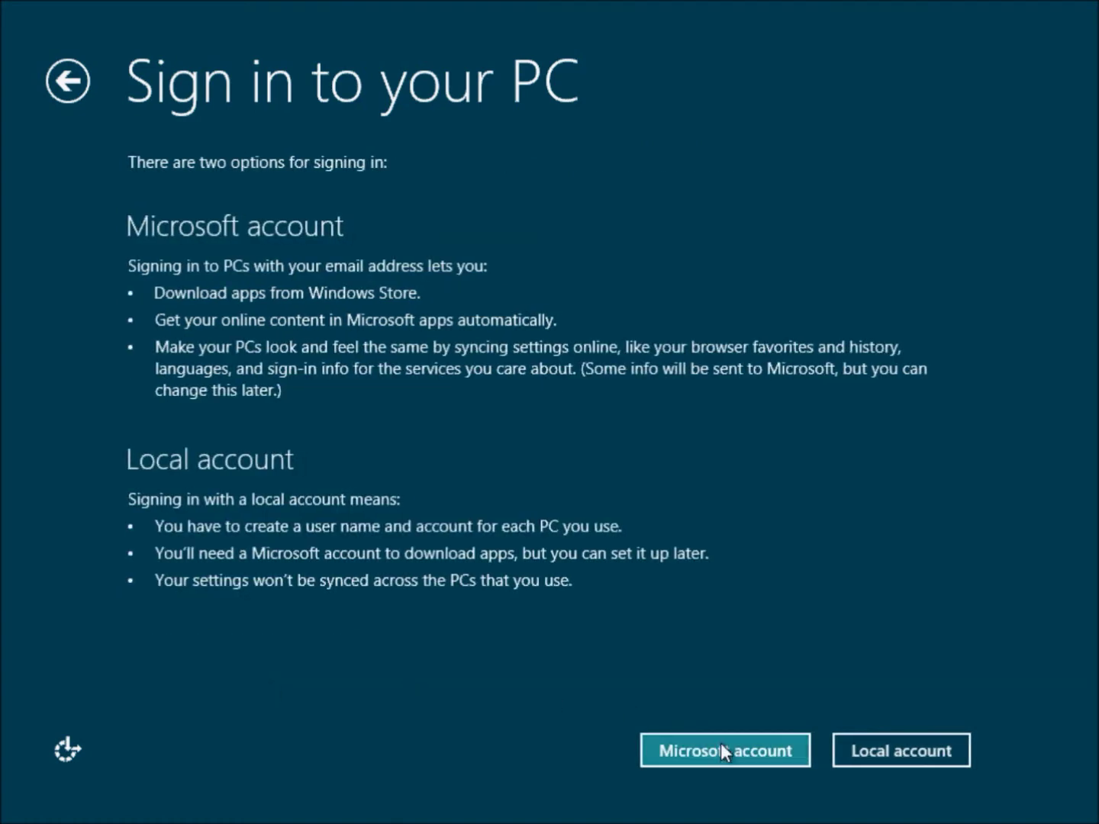
left_click(868, 757)
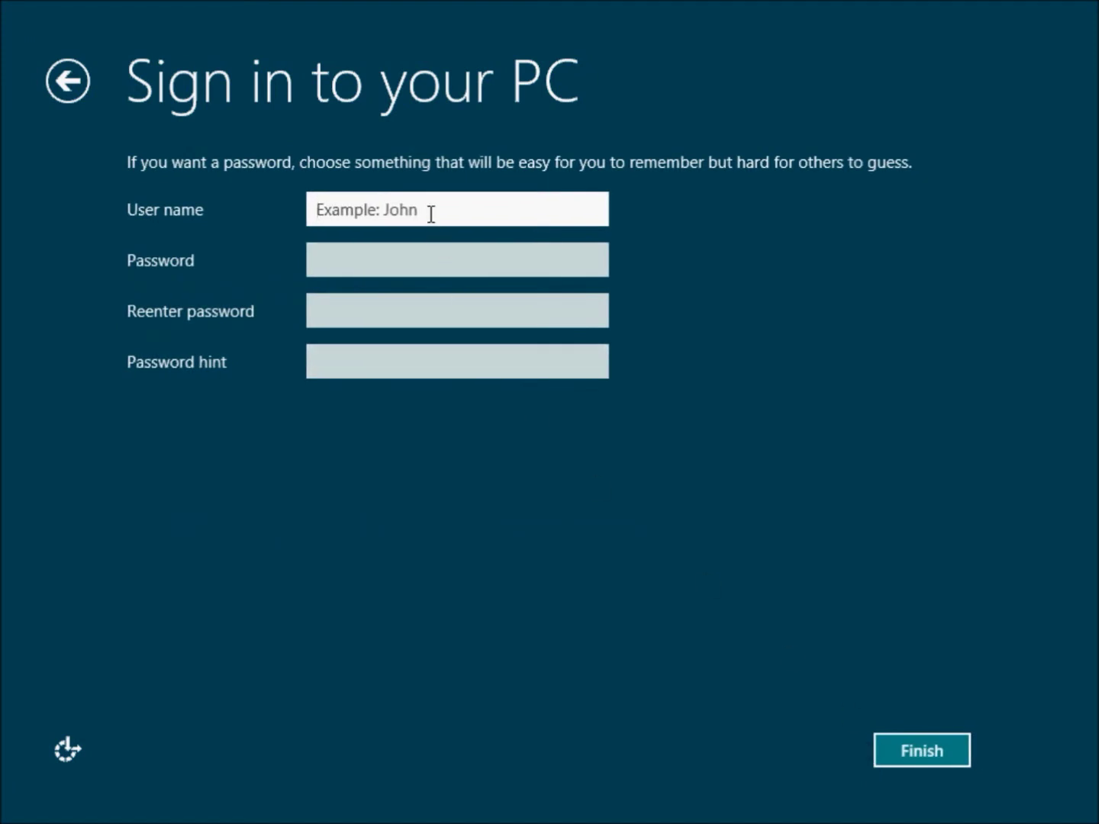
type("gordan")
key("Tab")
type("******")
key("Tab")
type("******")
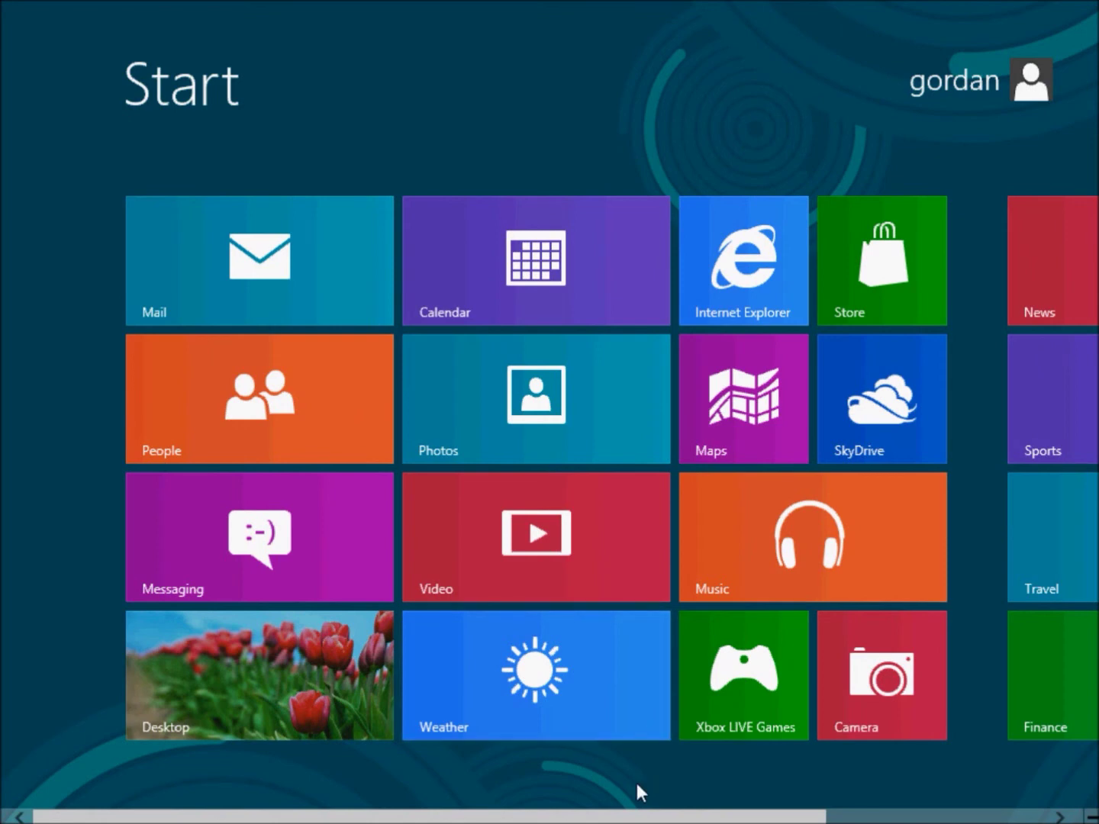
Switch to the desktop, open File Explorer's Libraries window, then close it.
left_click_drag(631, 818, 561, 816)
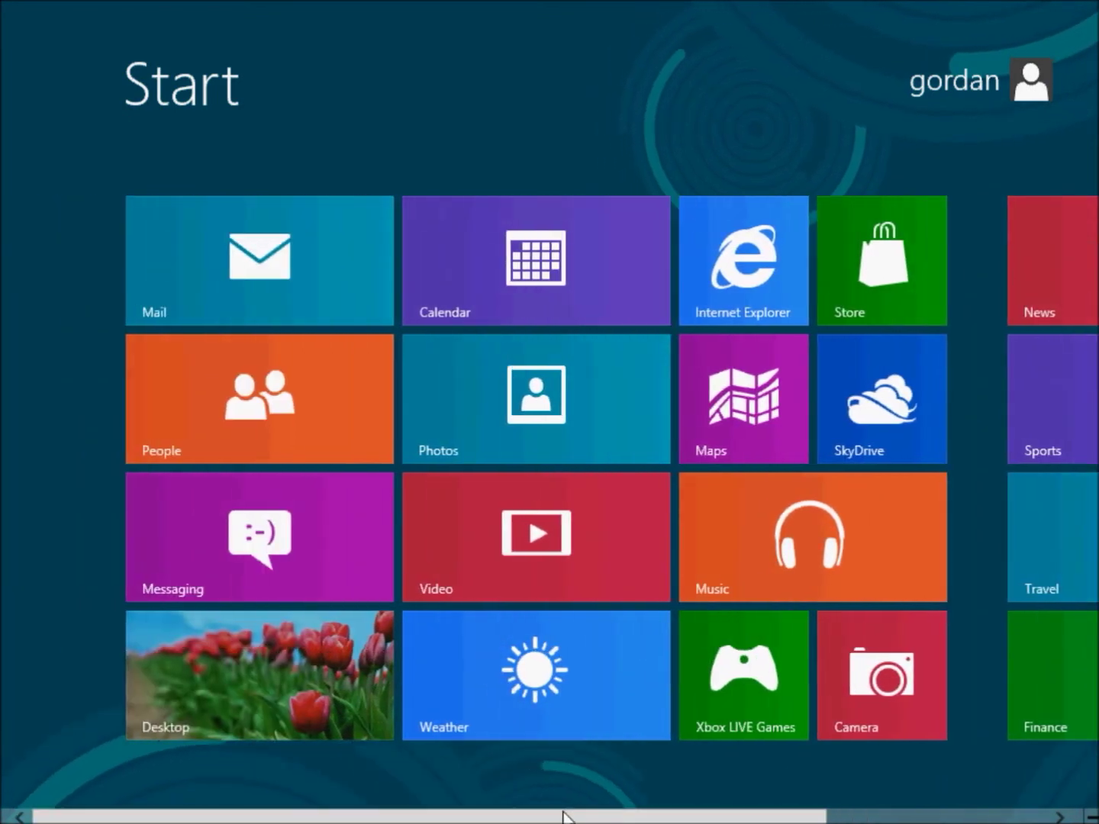
left_click(301, 699)
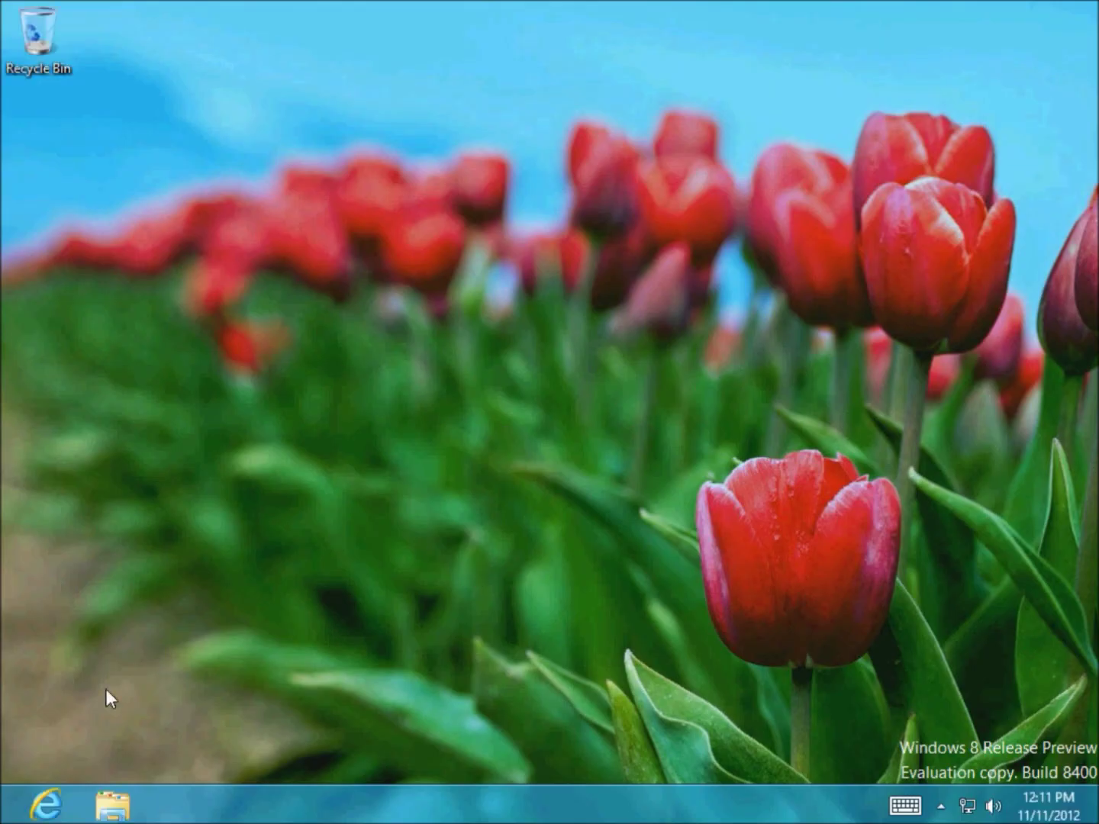
left_click(108, 790)
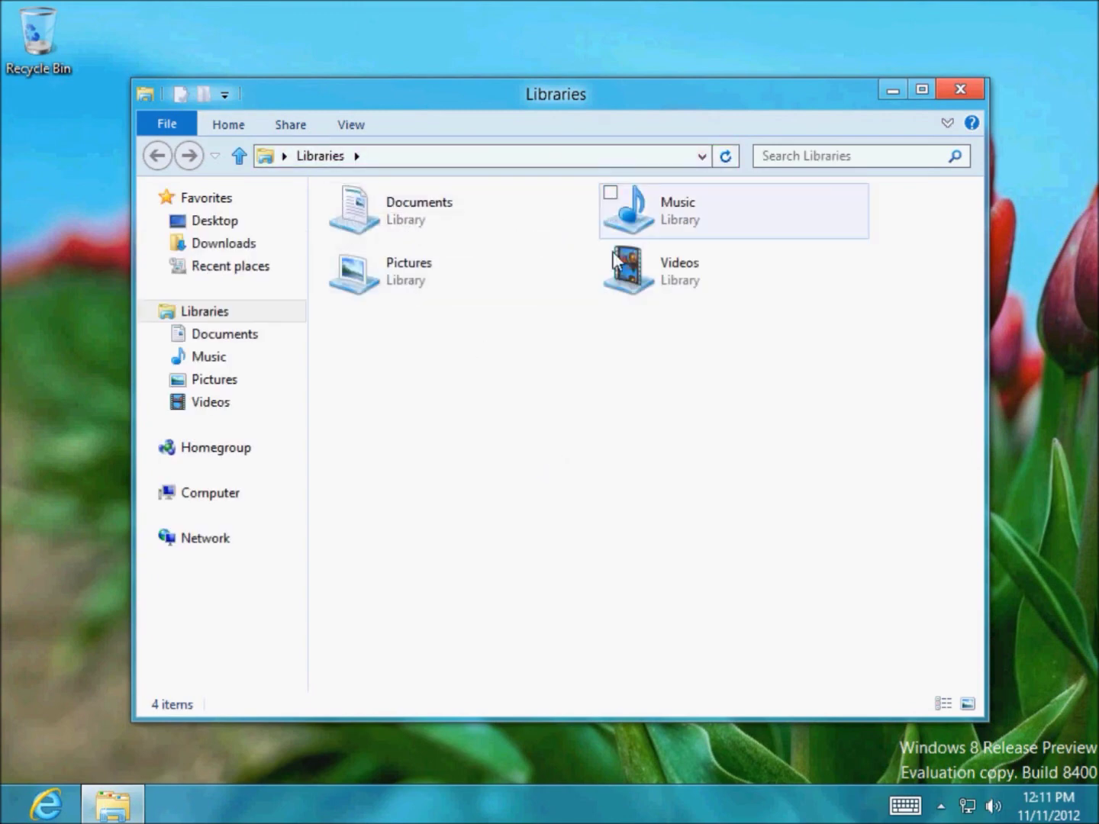
left_click(968, 90)
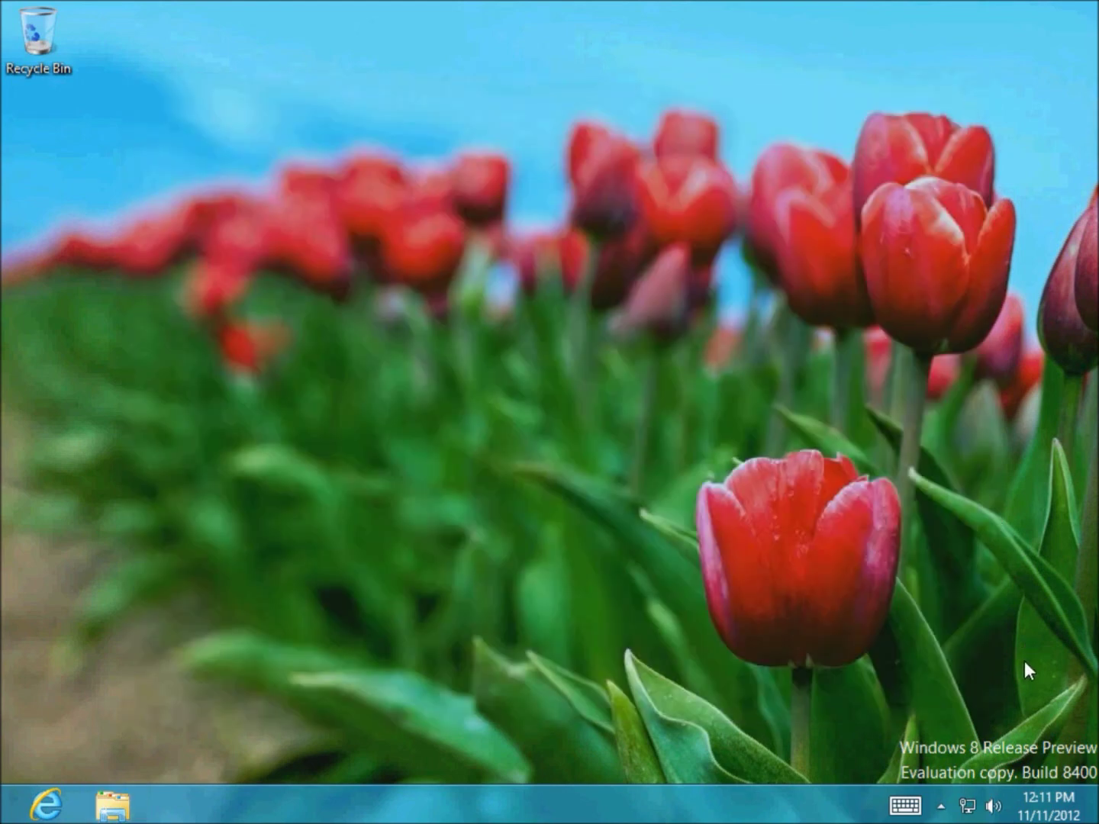
Return to the Start screen and sign out via the account menu at the top right.
mouse_move(1095, 820)
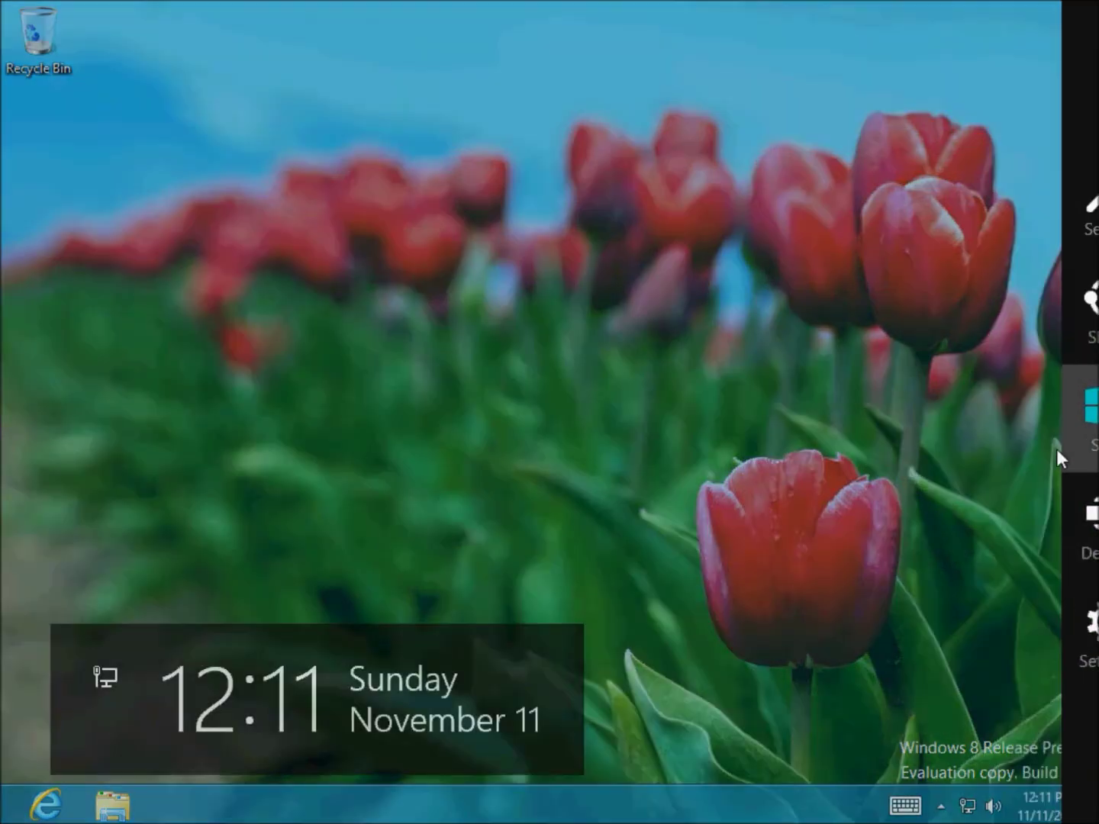
left_click(1056, 449)
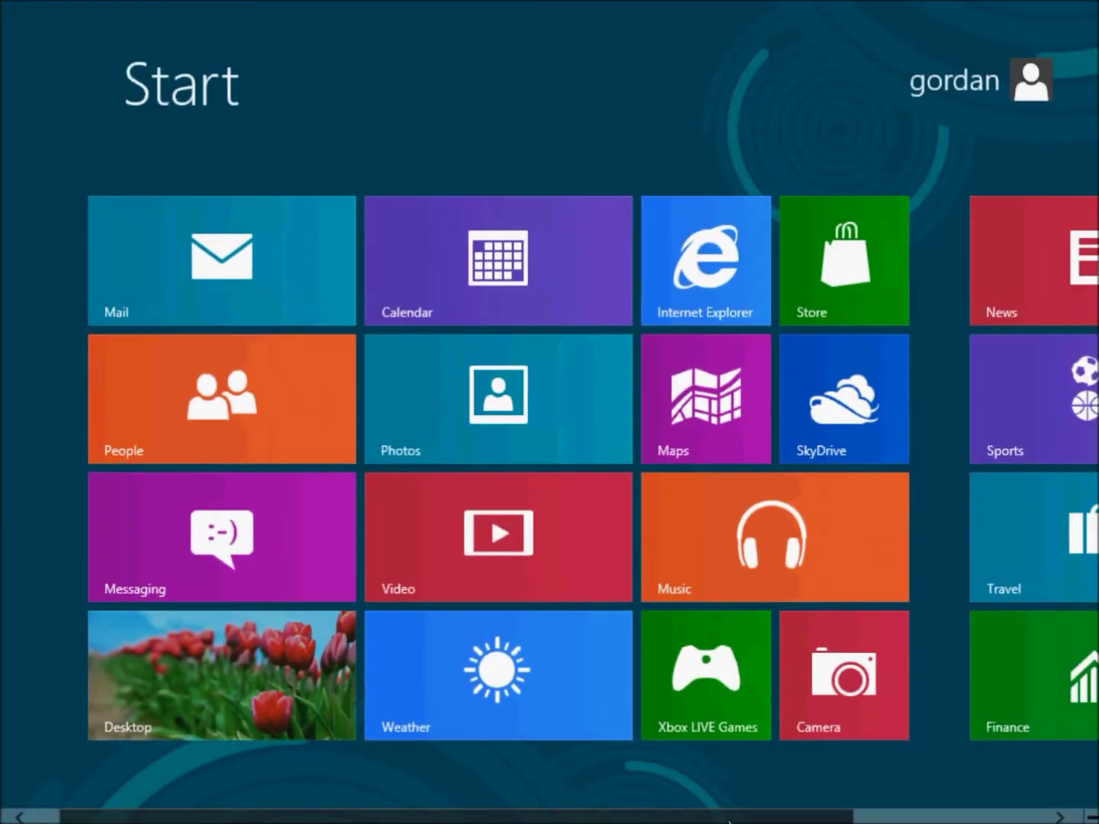
left_click_drag(654, 817, 619, 813)
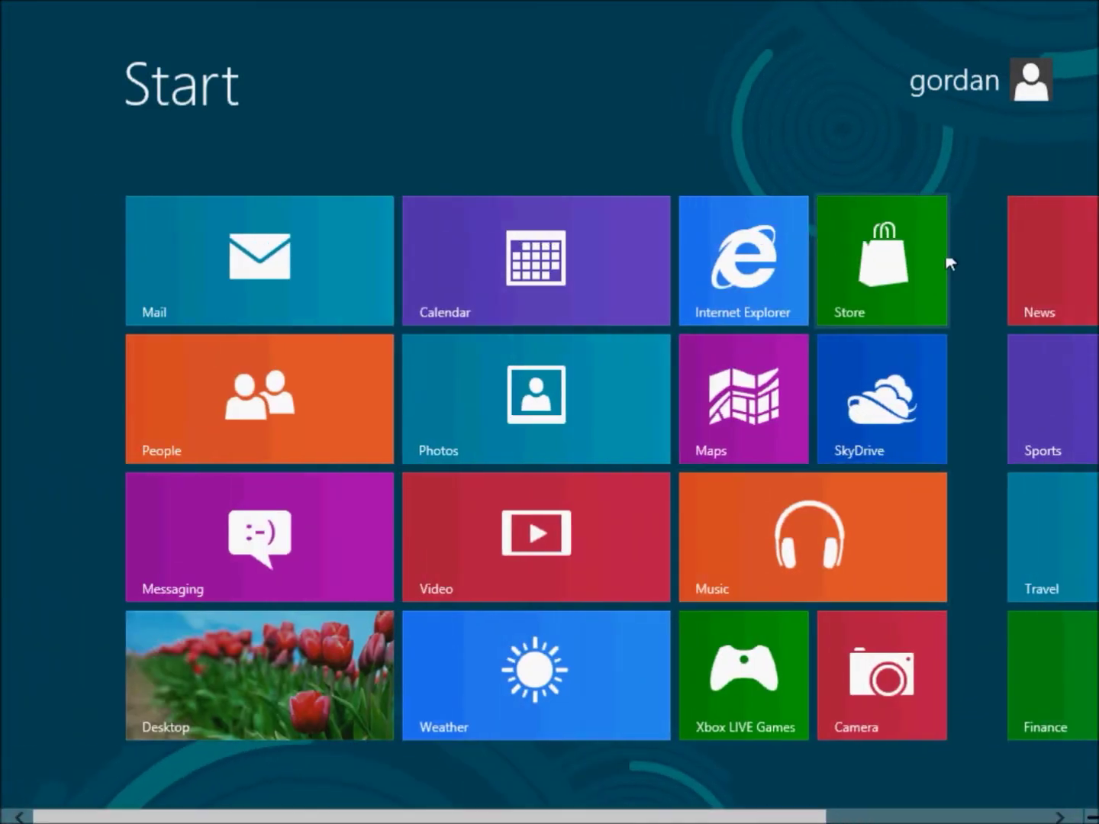
left_click(953, 74)
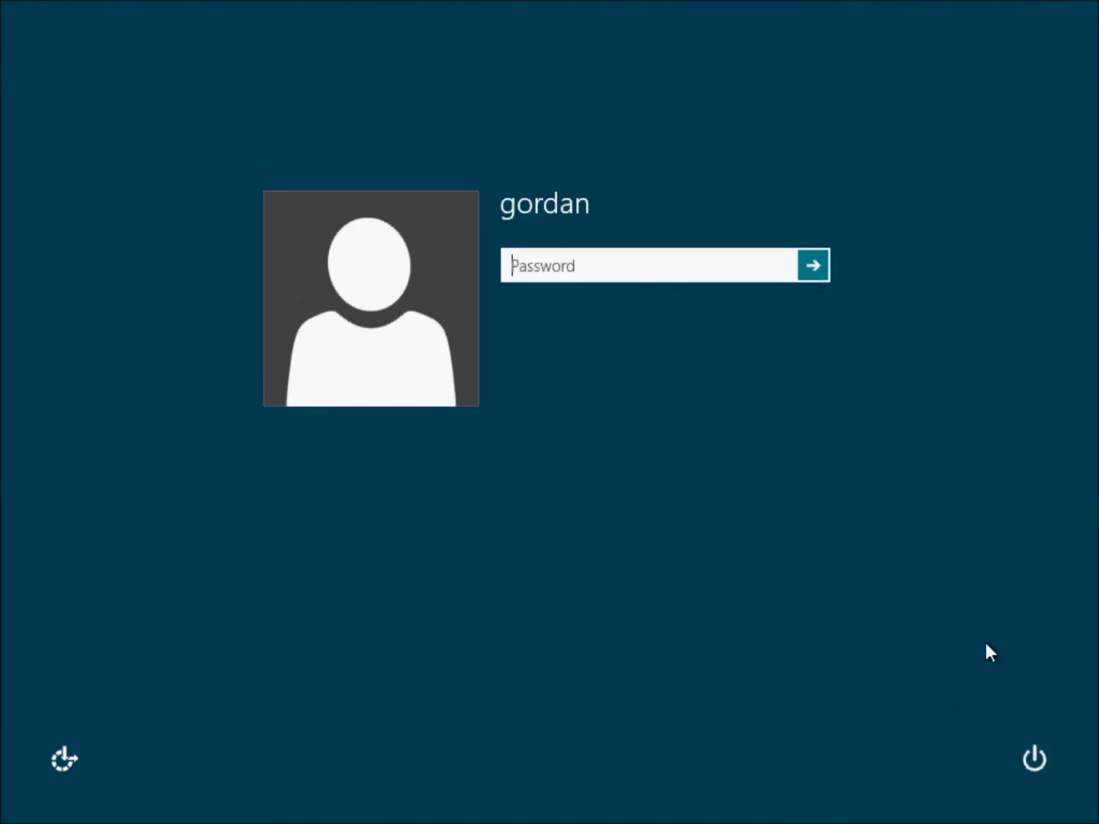
Dismiss the power menu and sign back in with the local account password.
left_click(1037, 755)
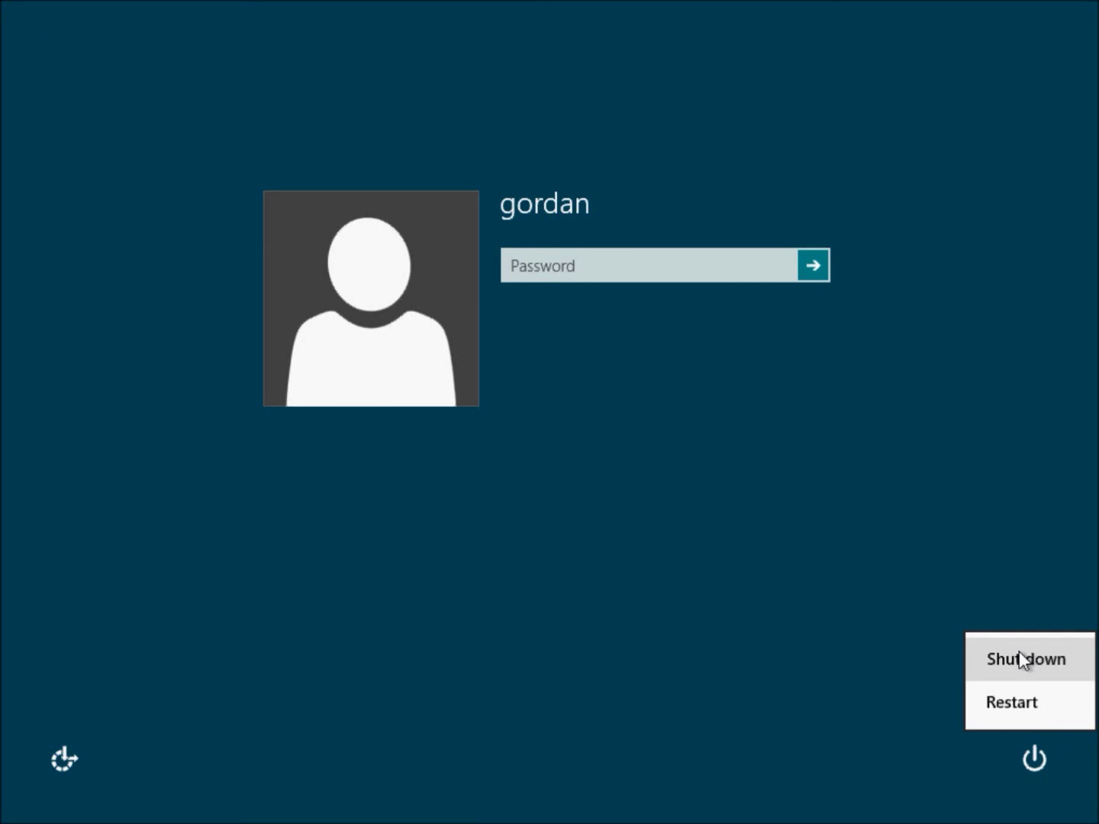
left_click(636, 266)
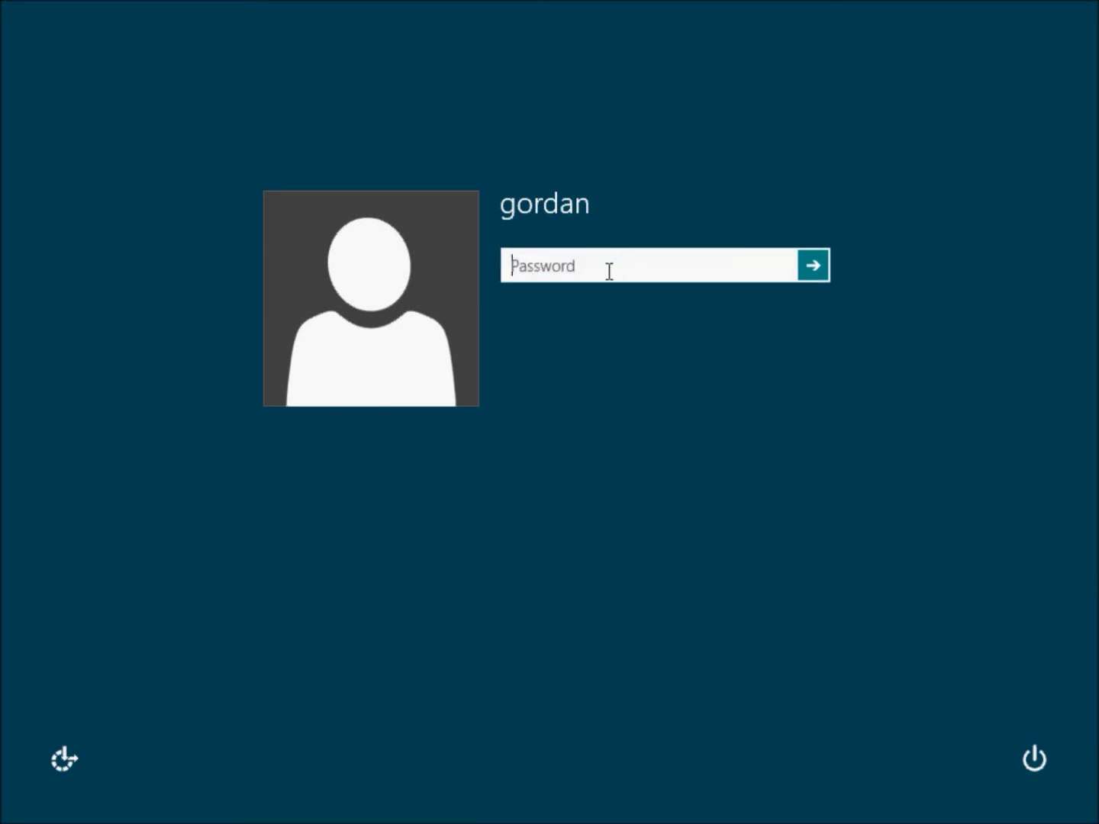
type("******")
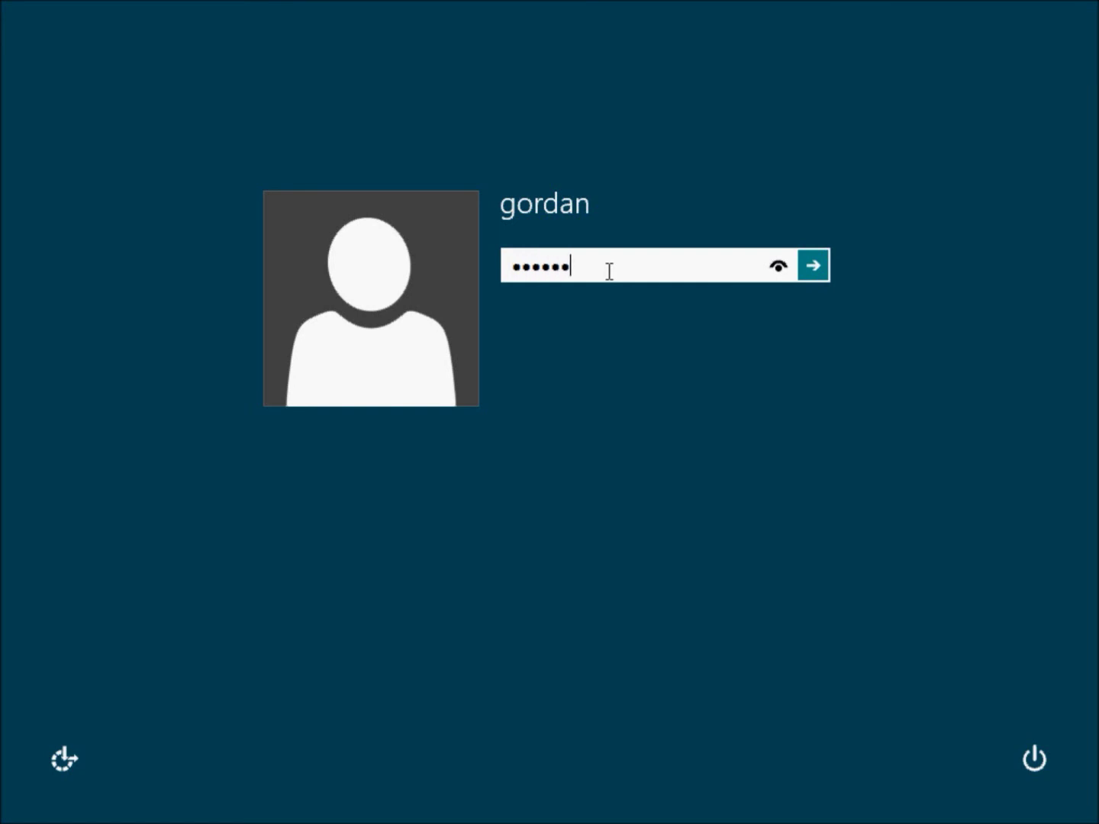
key("Return")
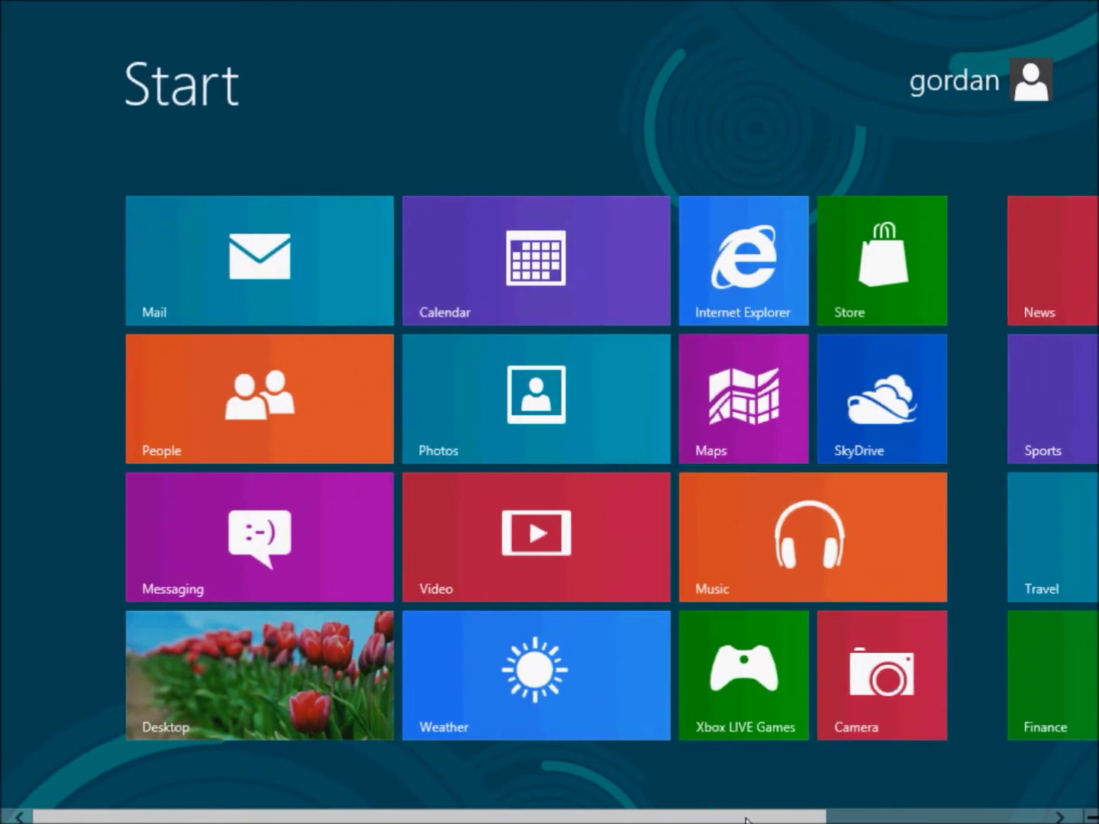
Open the Settings charm on the Start screen and show the Power menu's Shut down and Restart options.
scroll(724, 814, "down", 3)
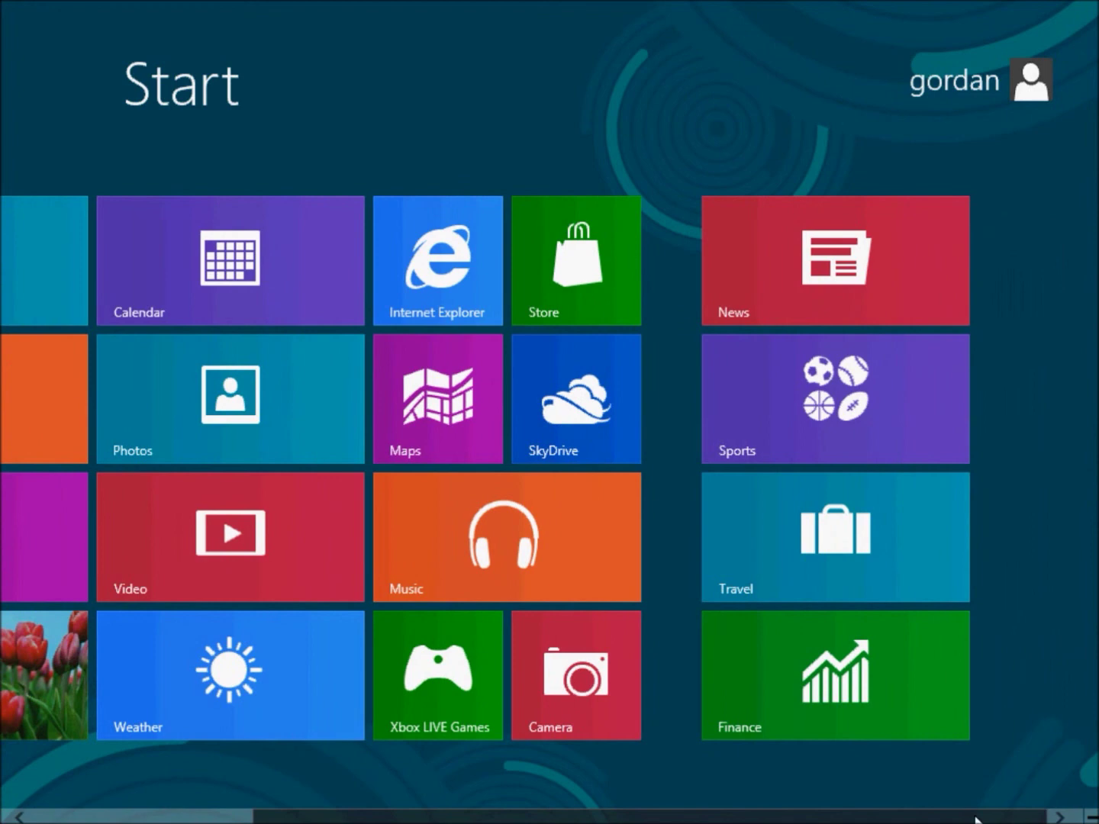
scroll(753, 777, "up", 3)
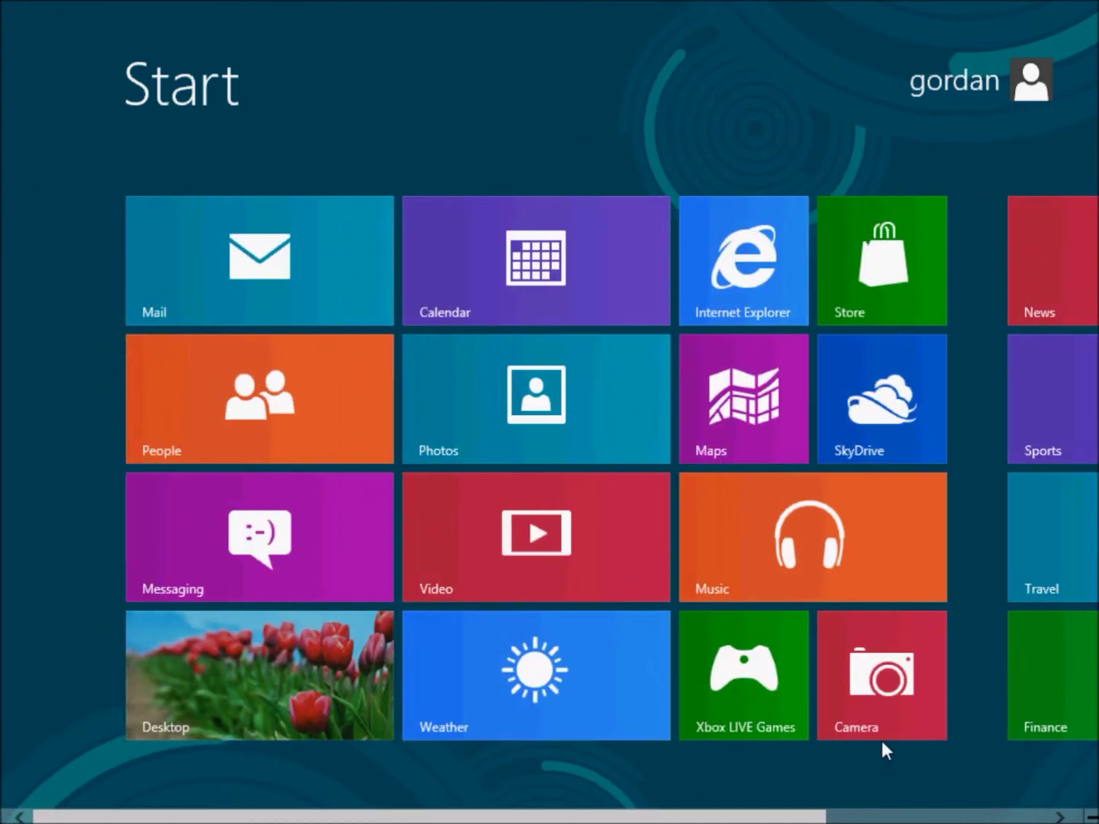
mouse_move(1061, 791)
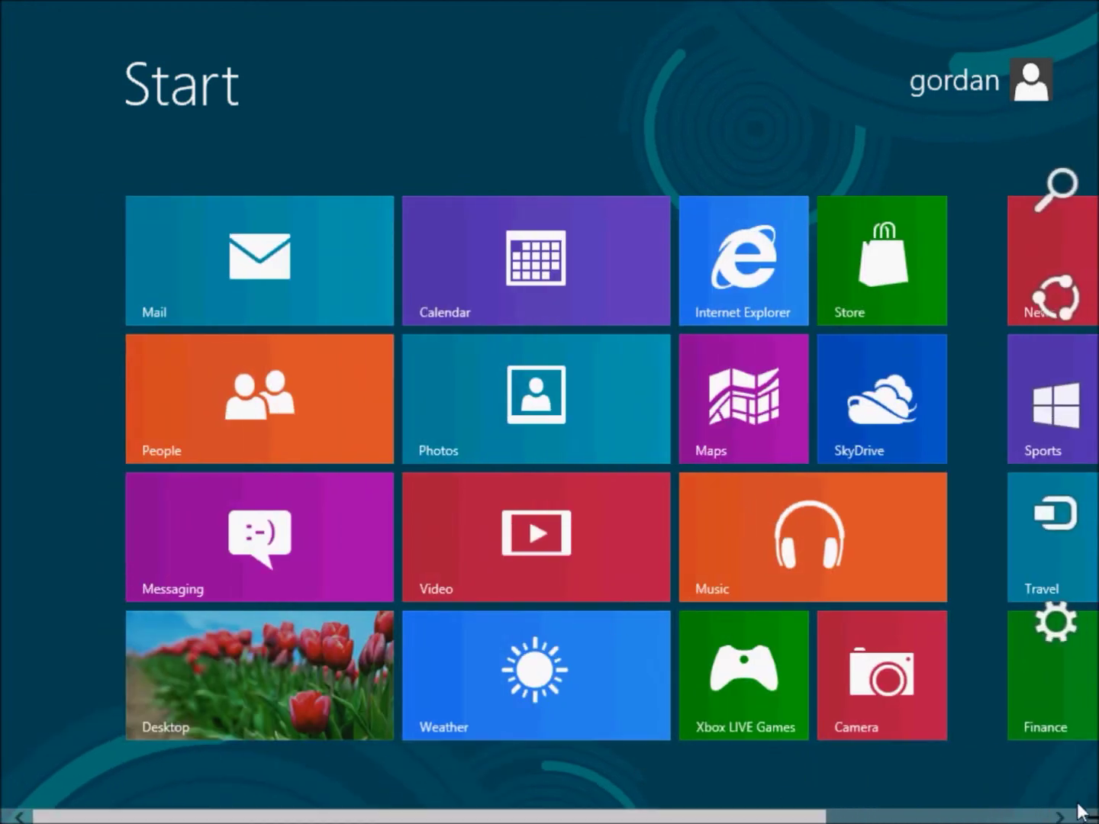
left_click(1055, 627)
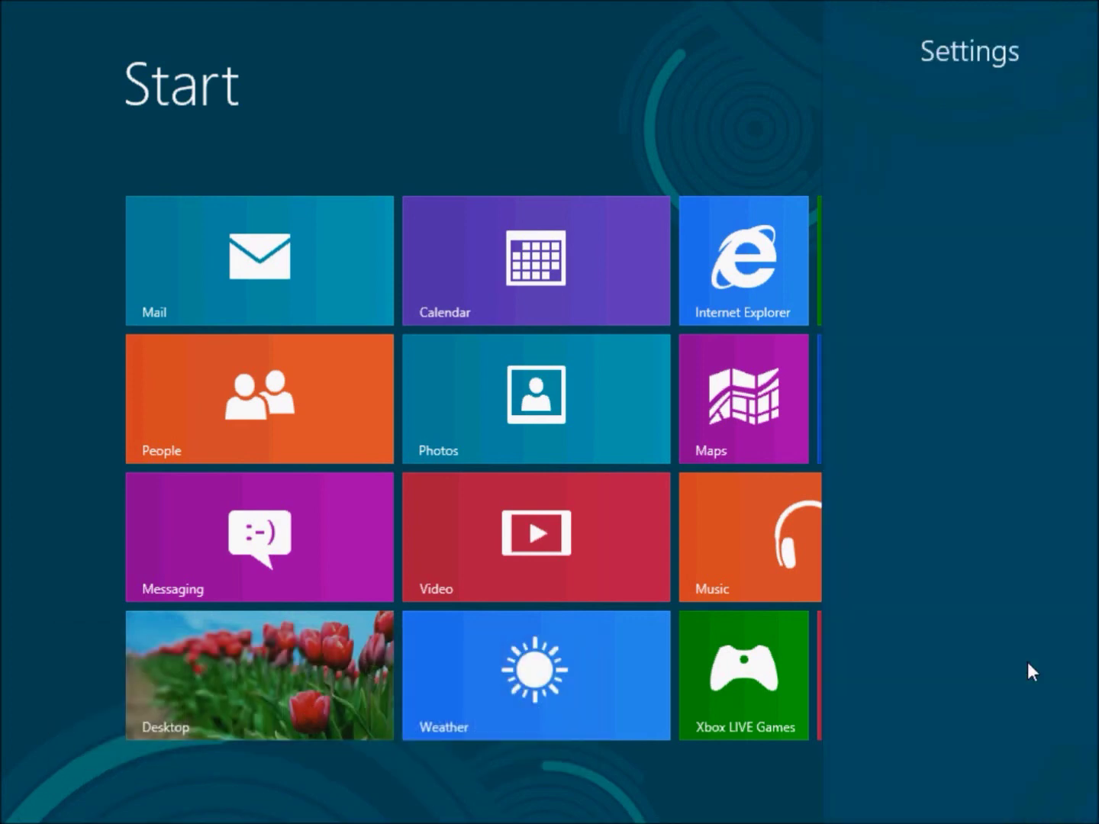
left_click(904, 703)
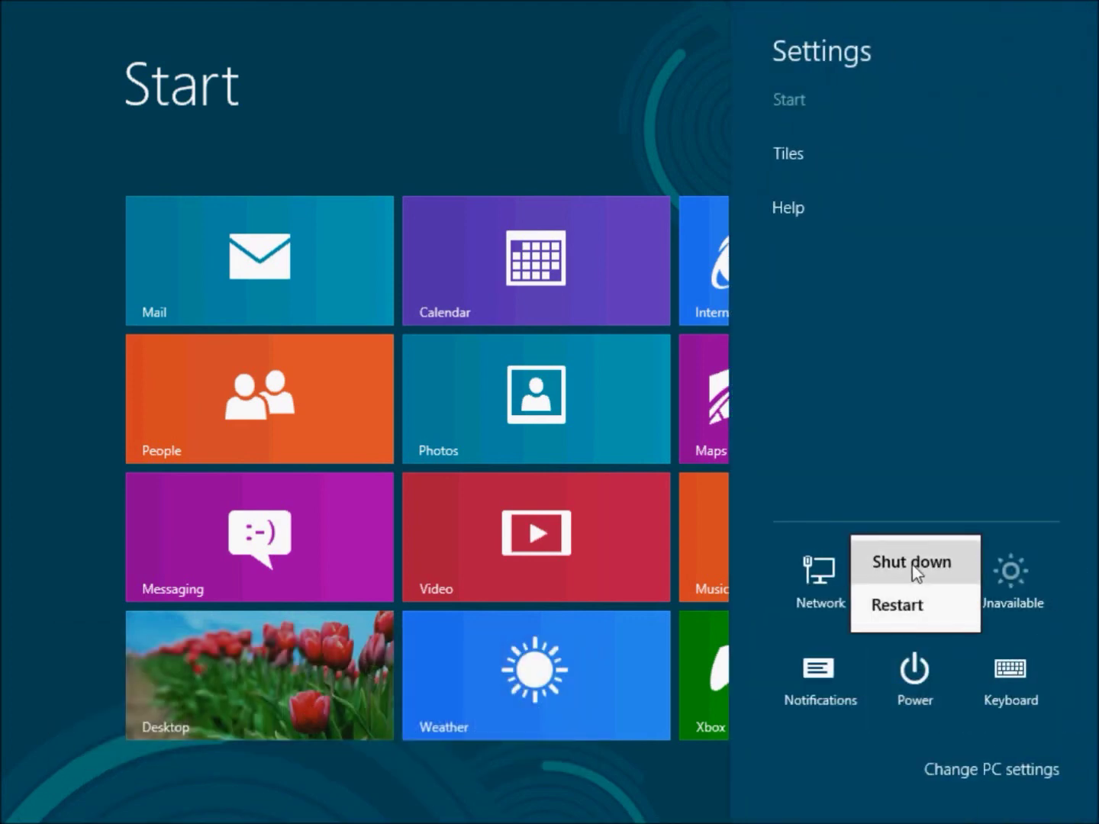